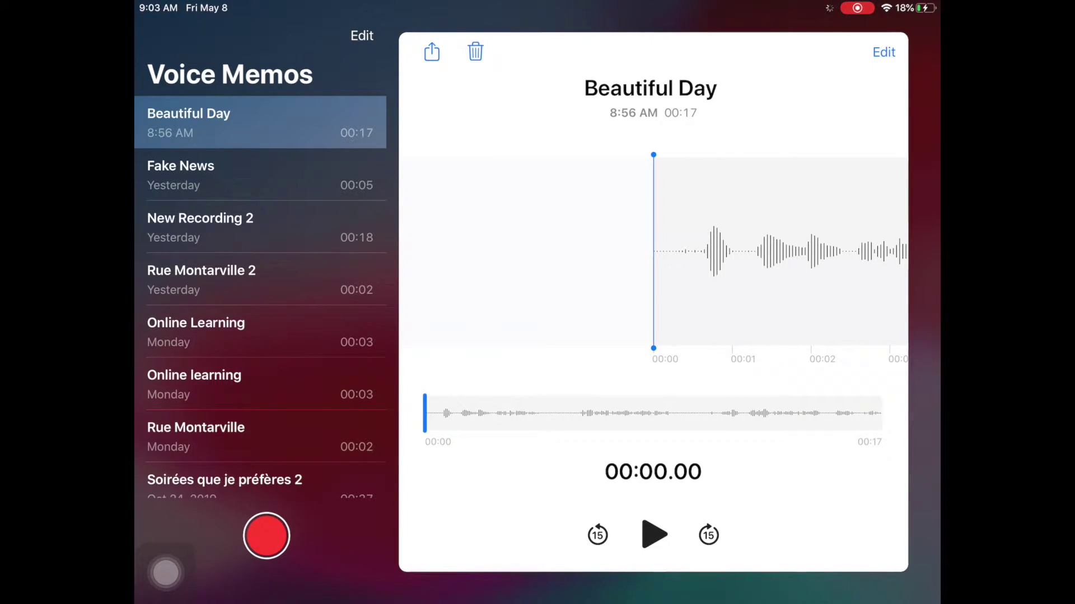
Go from Fake News back to the 17-second Beautiful Day memo and open its edit screen
left_click(261, 175)
left_click(260, 122)
mouse_move(166, 573)
left_mouse_down()
mouse_move(205, 534)
mouse_move(810, 138)
mouse_move(863, 53)
mouse_move(838, 98)
mouse_move(175, 535)
mouse_move(165, 574)
left_mouse_up()
left_click(884, 52)
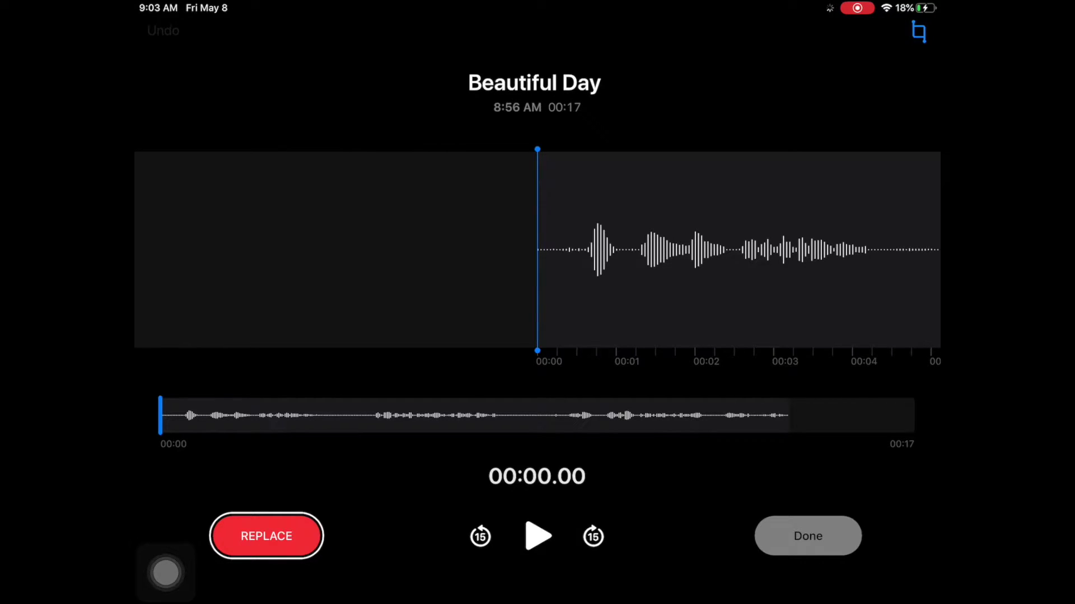
left_click_drag(166, 573, 166, 548)
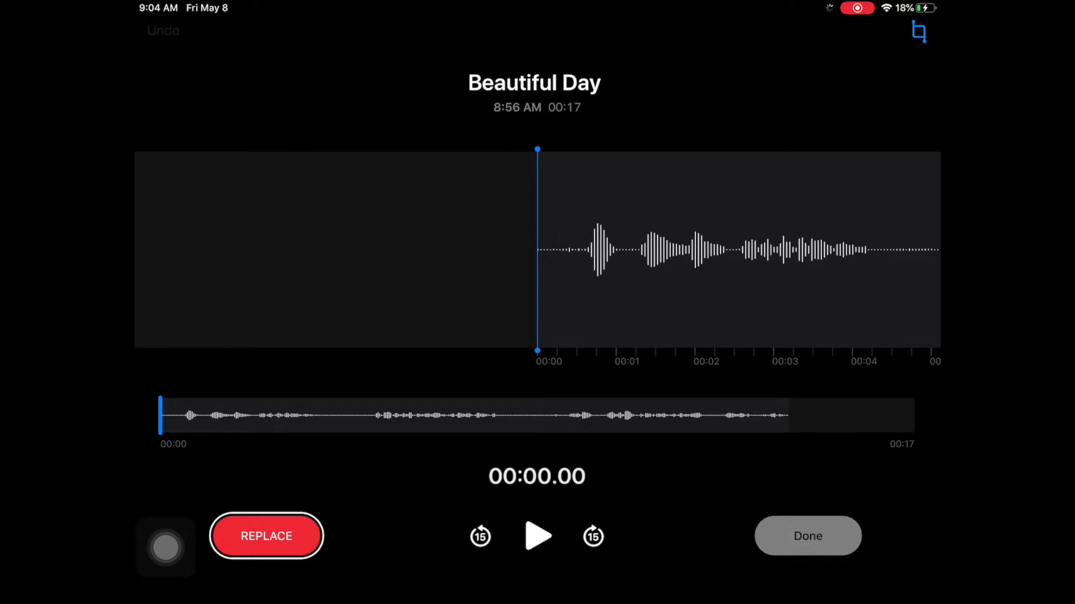
mouse_move(166, 547)
left_mouse_down()
mouse_move(196, 566)
mouse_move(350, 535)
mouse_move(255, 561)
mouse_move(218, 504)
mouse_move(165, 542)
left_mouse_up()
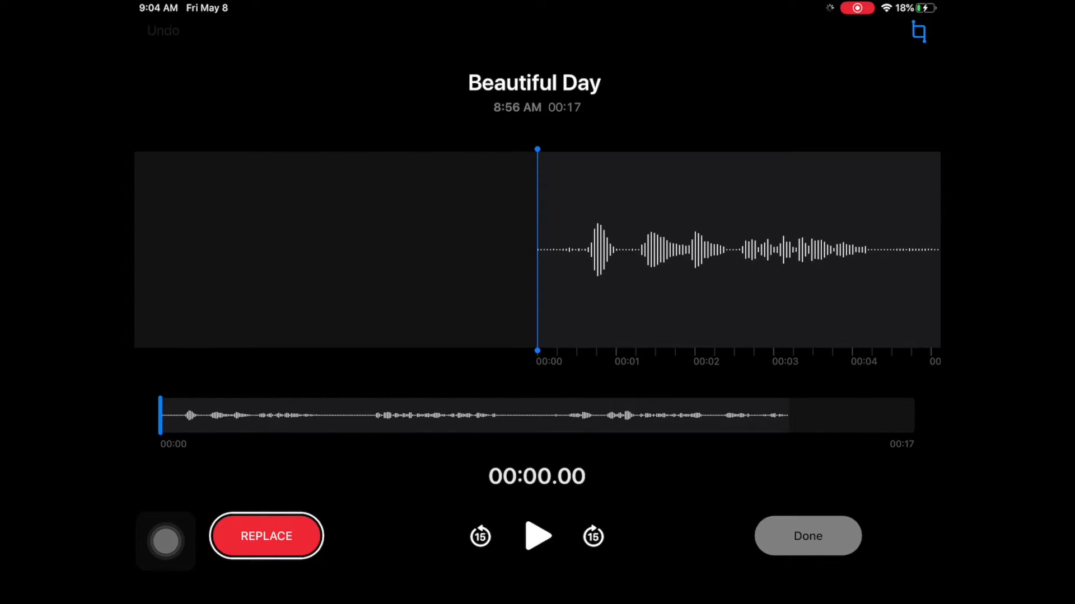
mouse_move(728, 249)
left_mouse_down()
mouse_move(529, 249)
mouse_move(686, 249)
left_mouse_up()
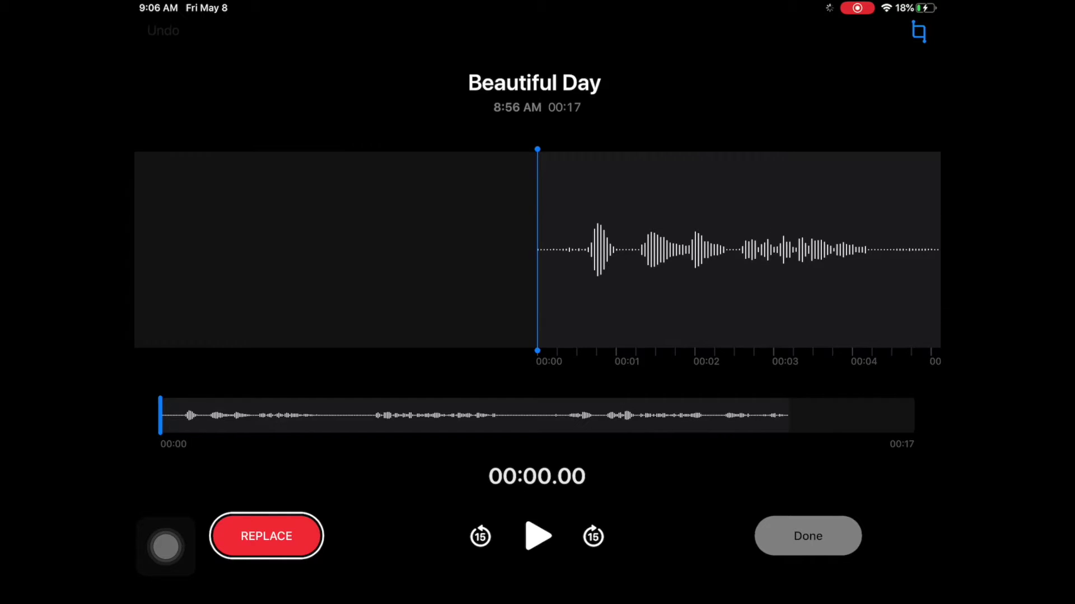
Play Beautiful Day and pause at about 00:04.98 to mark the cut point
left_click(538, 536)
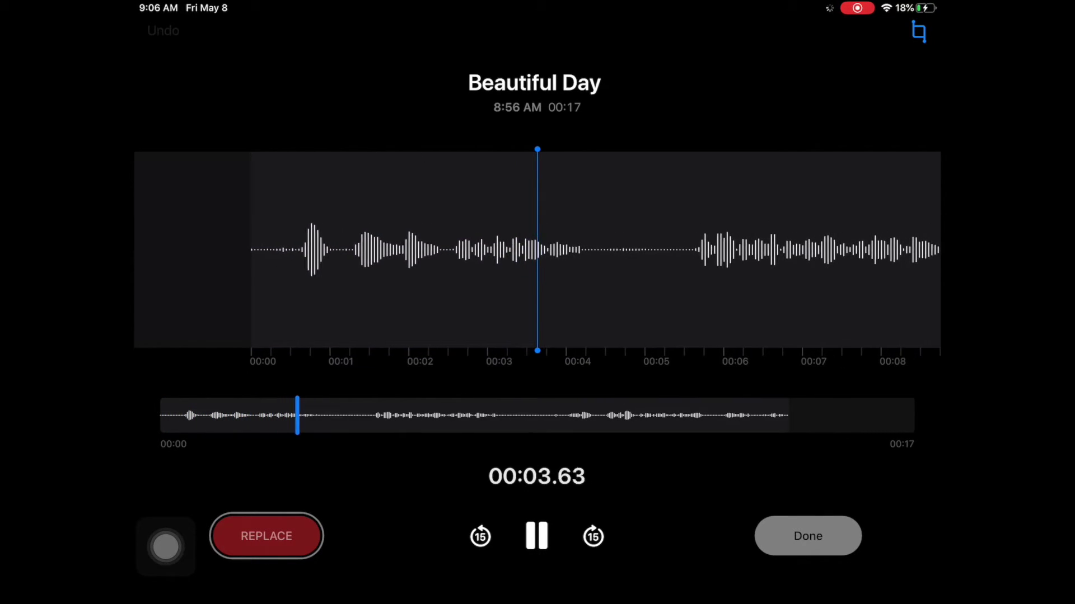
left_click(537, 536)
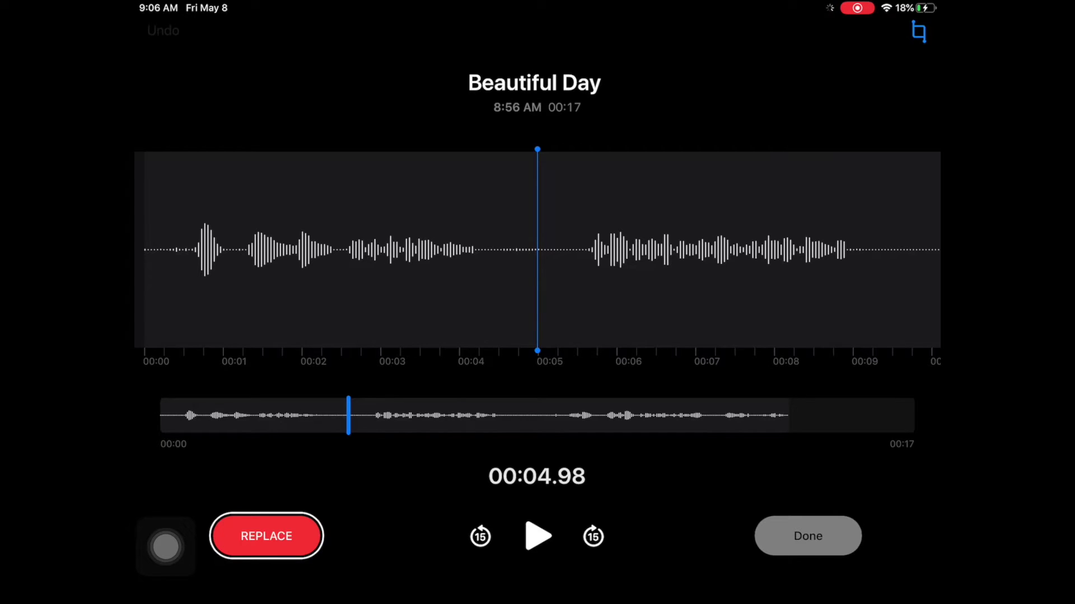
mouse_move(166, 547)
left_mouse_down()
mouse_move(902, 50)
mouse_move(144, 556)
mouse_move(163, 571)
left_mouse_up()
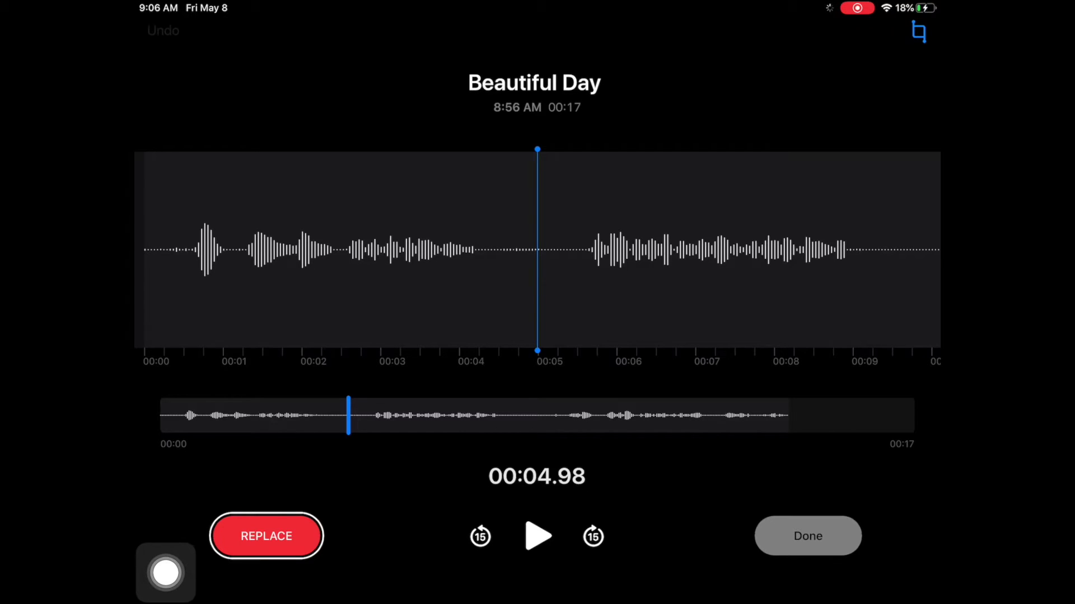
Enter trim mode and drag the right yellow trim handle to 00:04.90
left_click(918, 32)
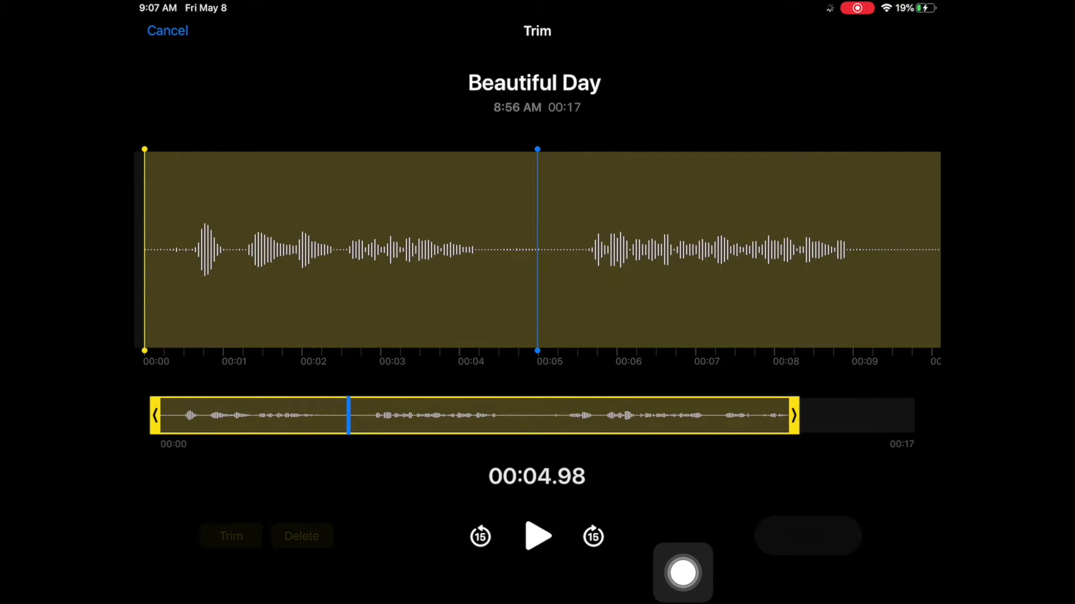
left_click_drag(793, 415, 351, 416)
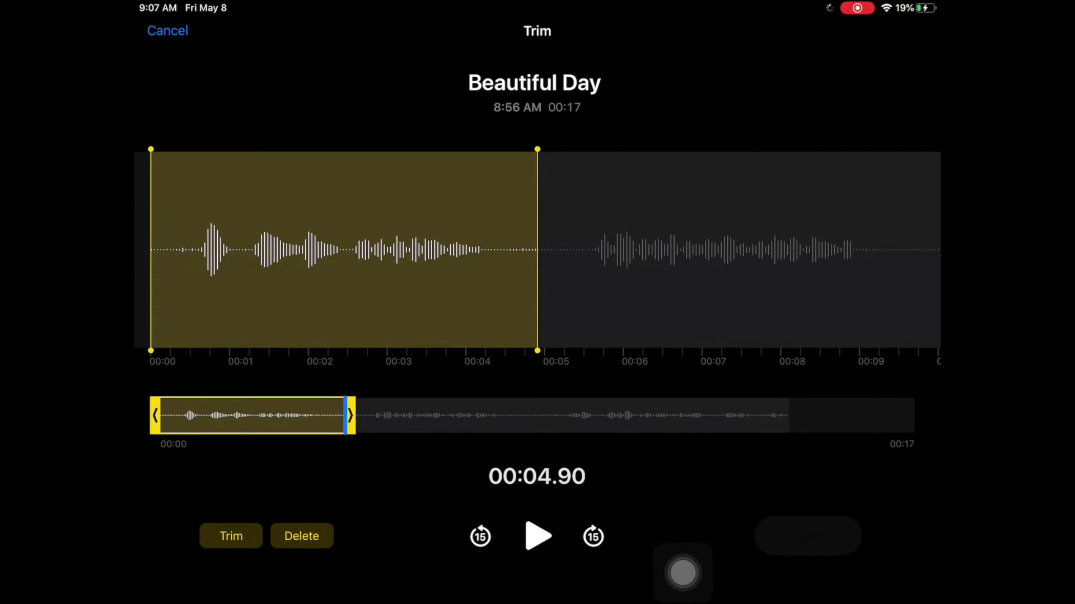
mouse_move(683, 573)
left_mouse_down()
mouse_move(344, 497)
mouse_move(243, 536)
mouse_move(165, 541)
left_mouse_up()
Trim away everything after 00:04.90 and play the 5-second result
left_click(231, 537)
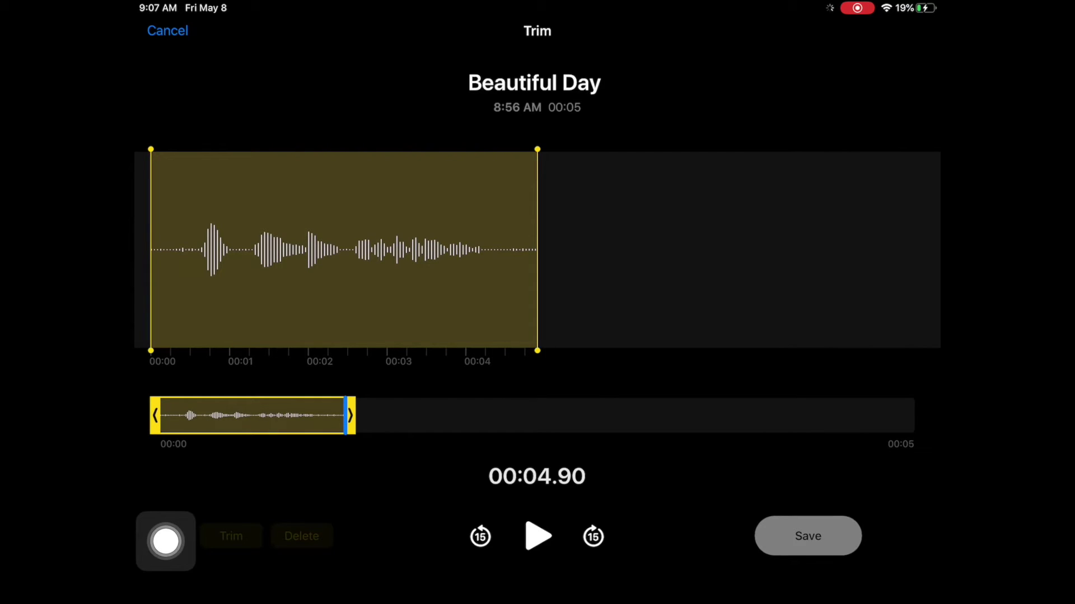
mouse_move(166, 541)
left_mouse_down()
mouse_move(365, 470)
mouse_move(515, 312)
mouse_move(850, 237)
mouse_move(679, 249)
mouse_move(316, 481)
mouse_move(166, 529)
left_mouse_up()
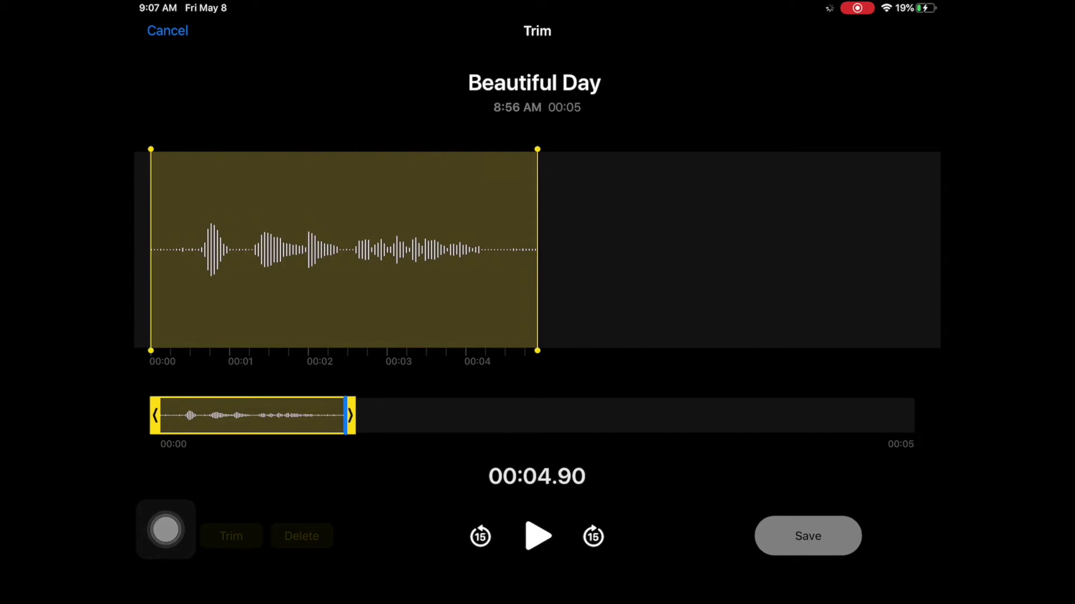
left_click(537, 536)
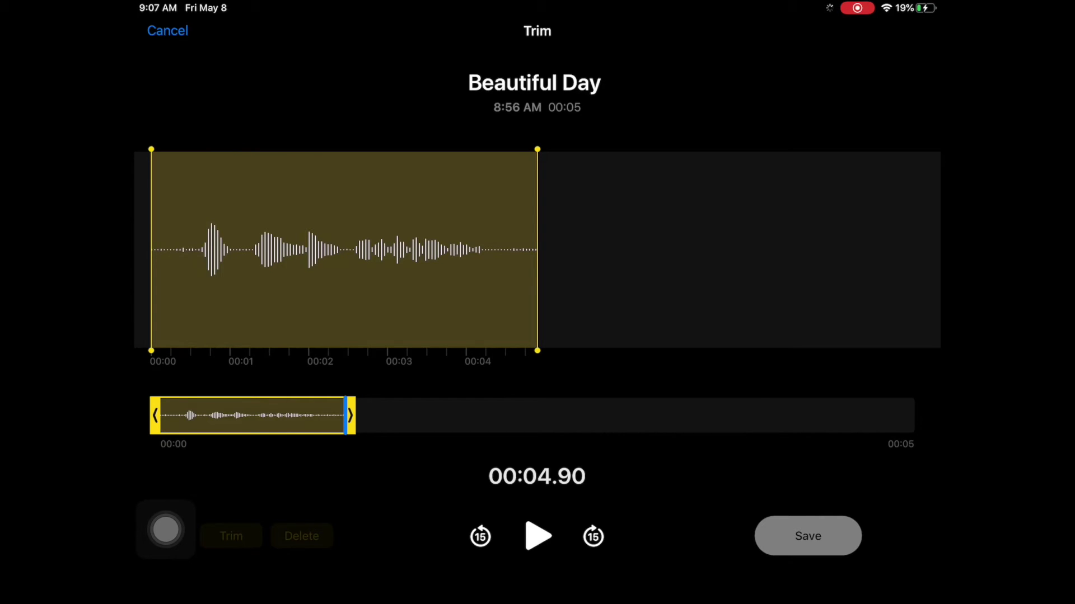
mouse_move(166, 529)
left_mouse_down()
mouse_move(784, 487)
mouse_move(175, 522)
mouse_move(166, 540)
left_mouse_up()
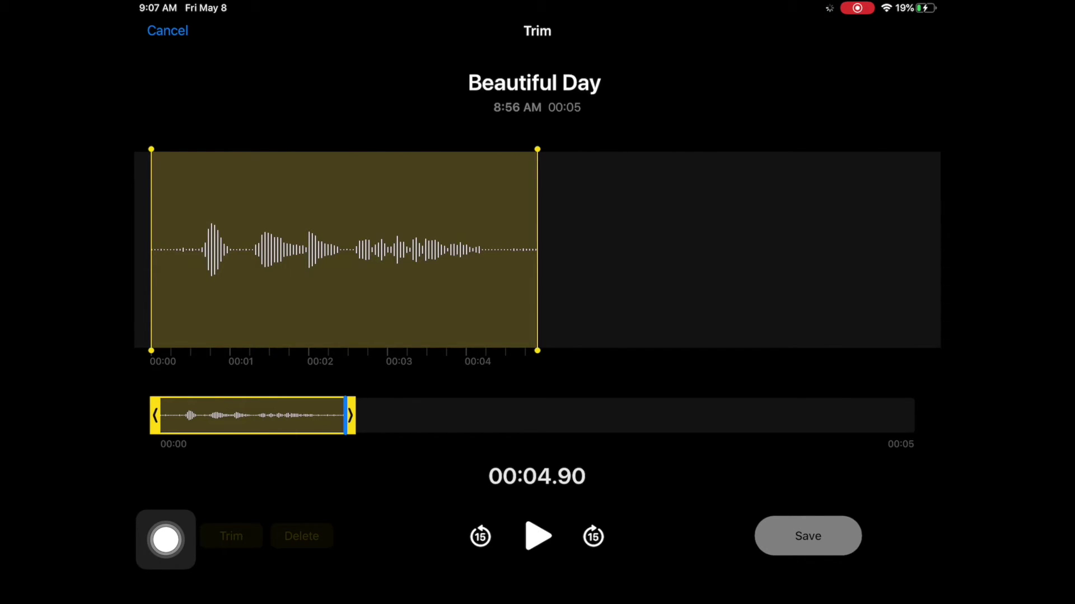
Save the 00:05 Beautiful Day memo and leave the editor with Done
left_click(168, 30)
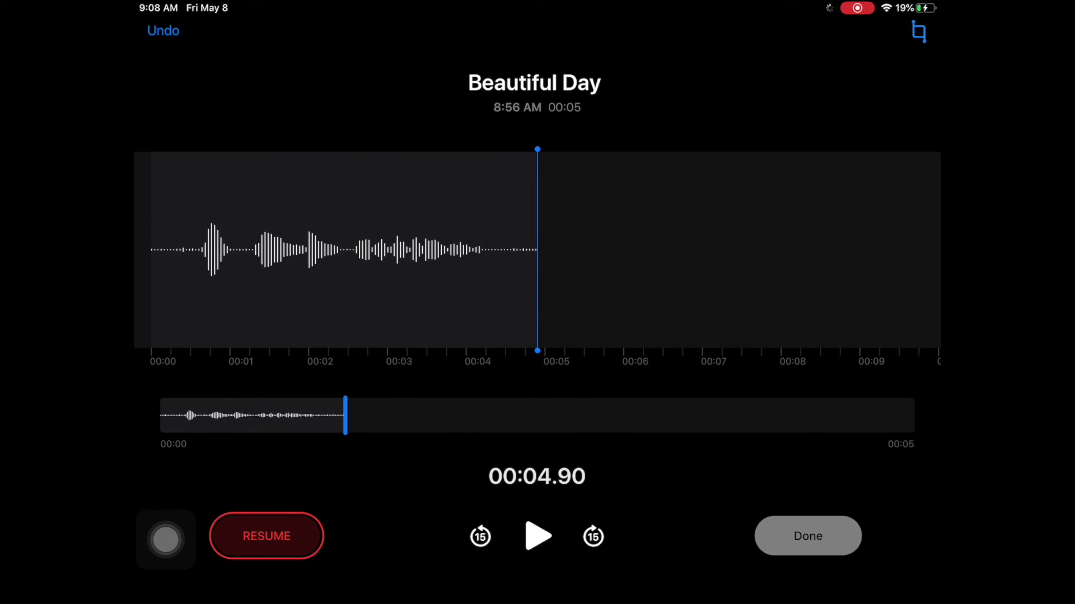
left_click(807, 536)
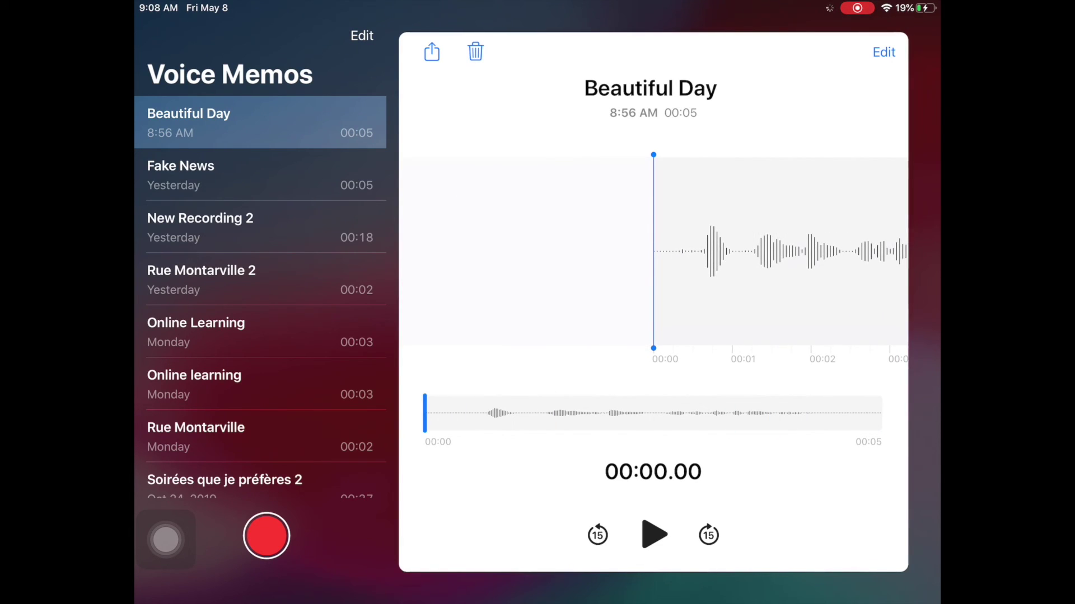
Play the saved 5-second Beautiful Day memo from the detail pane
left_click(654, 535)
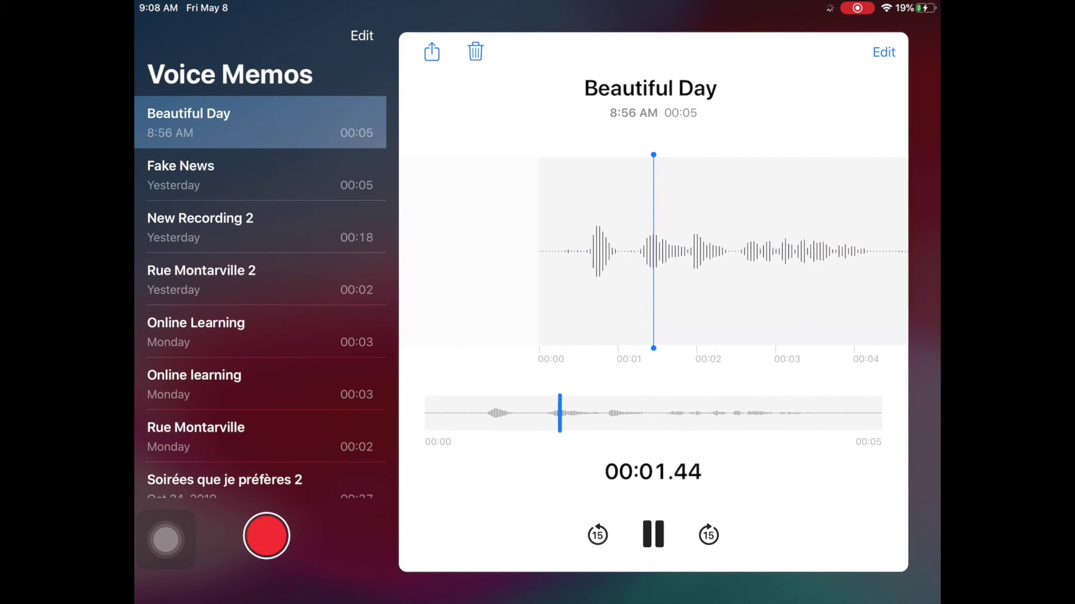